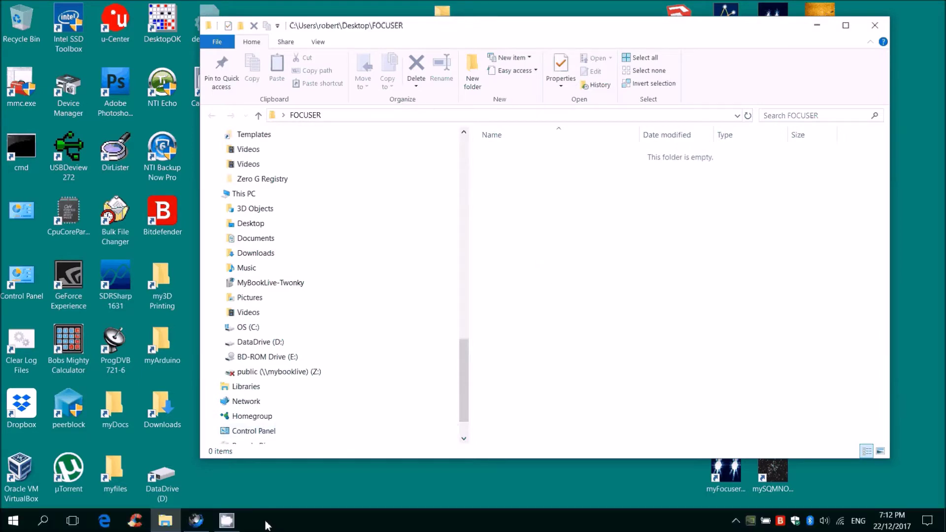
# Bring the Cyberfox browser to the front over the empty FOCUSER folder.
pyautogui.click(190, 529)
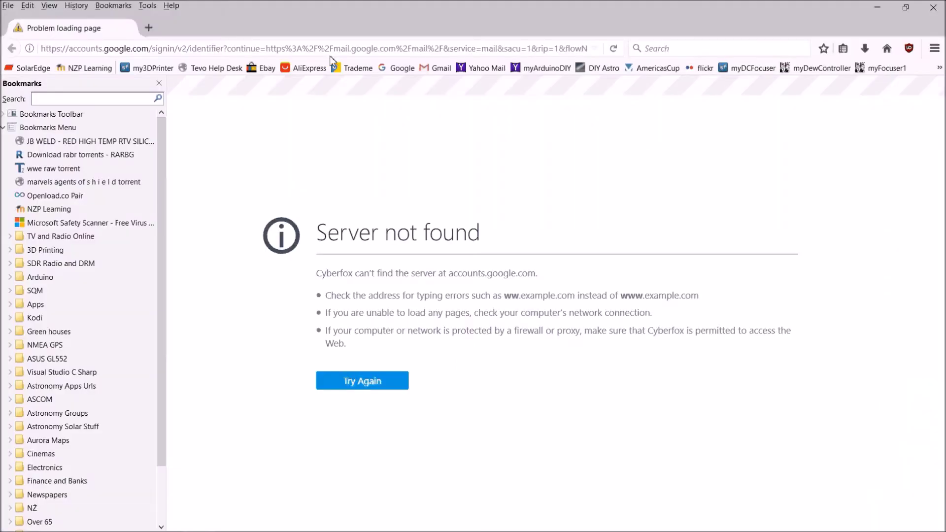
# Search Google for 'ascom' and open the ASCOM Standards for Astronomy site from the results.
pyautogui.click(400, 70)
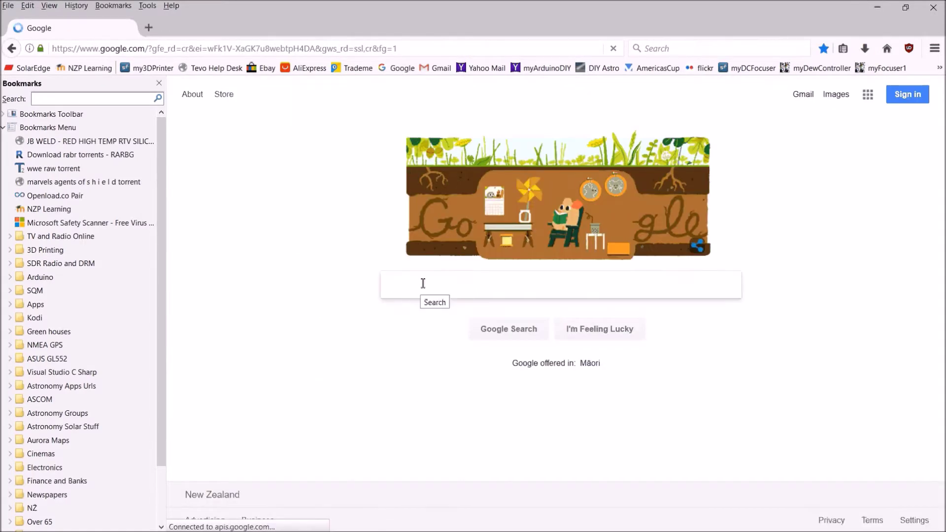
pyautogui.write('ascom')
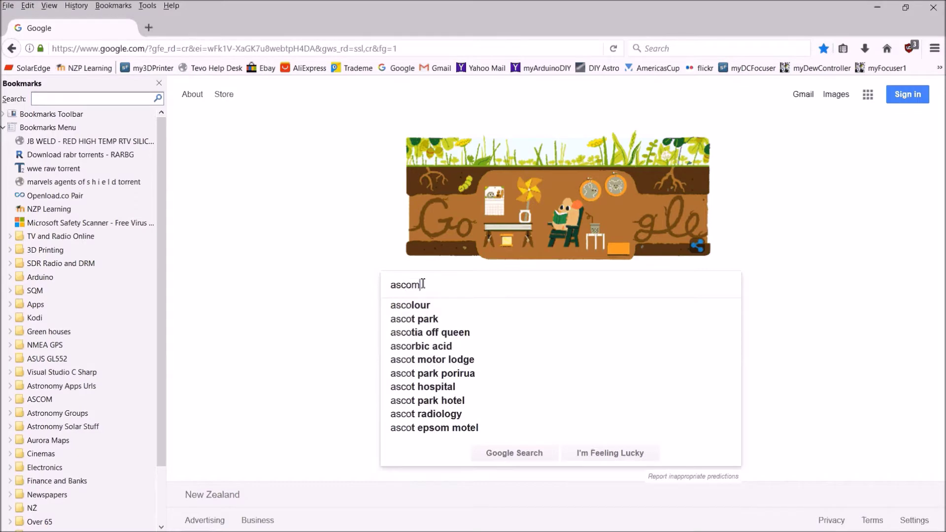
pyautogui.press('Return')
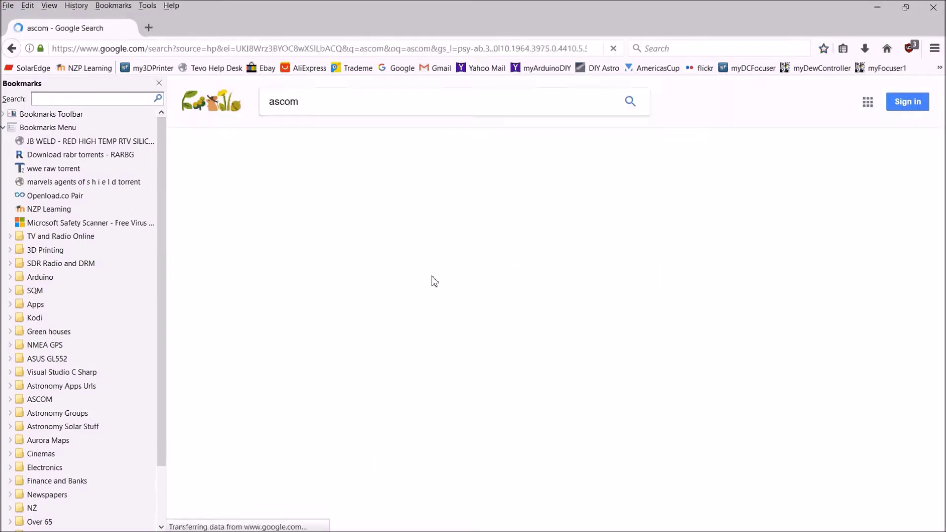
pyautogui.click(380, 196)
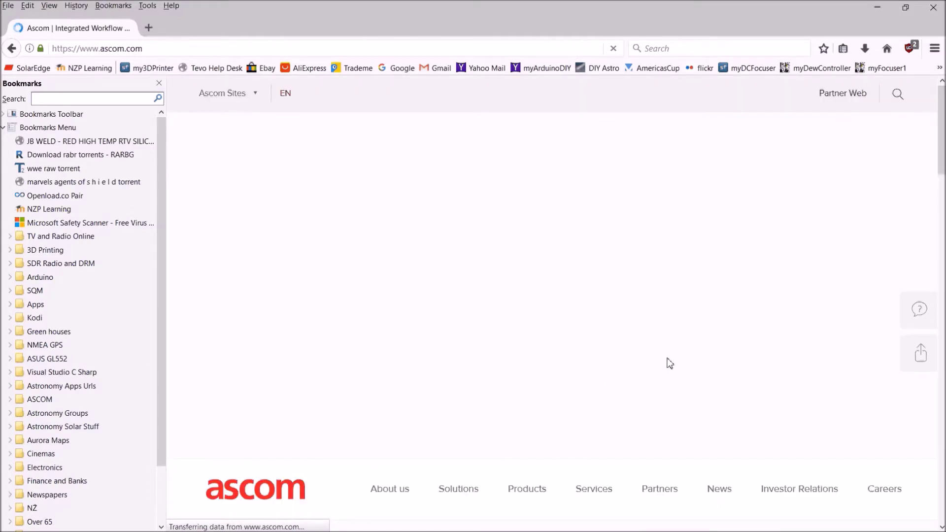
pyautogui.click(12, 49)
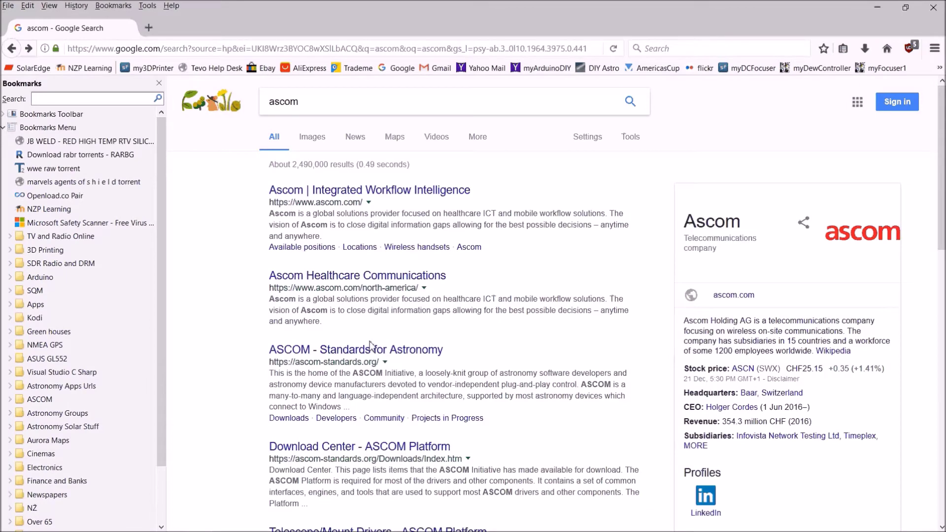
pyautogui.click(373, 350)
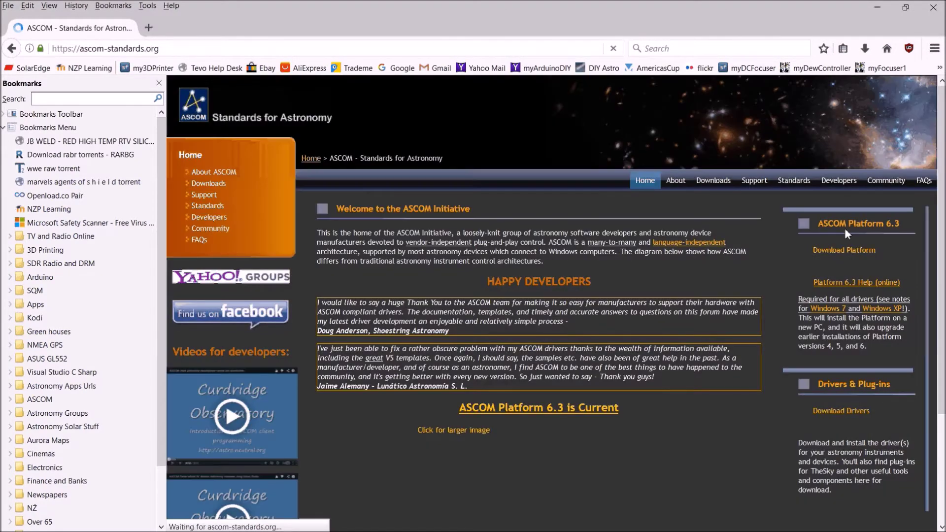
# Start the ASCOMPlatform63.exe download from the ASCOM homepage, then cancel the prompt.
pyautogui.click(844, 257)
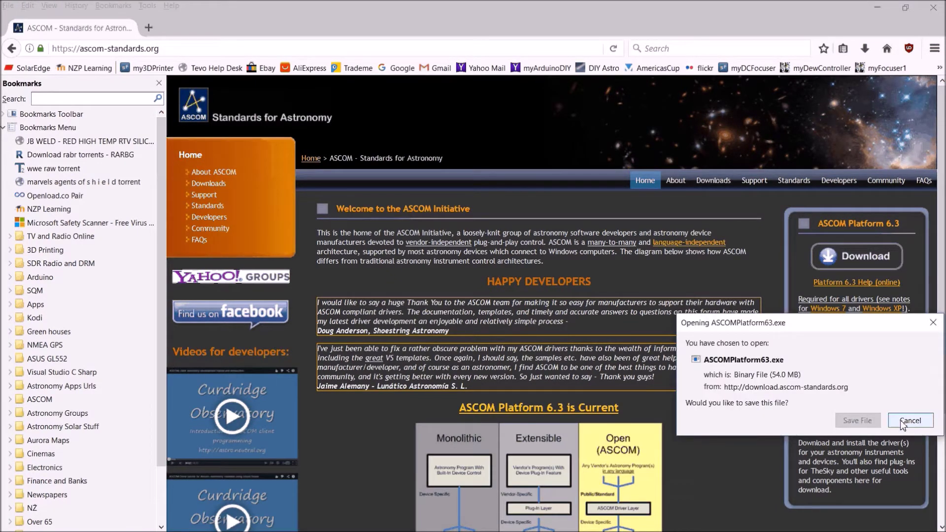
pyautogui.click(857, 421)
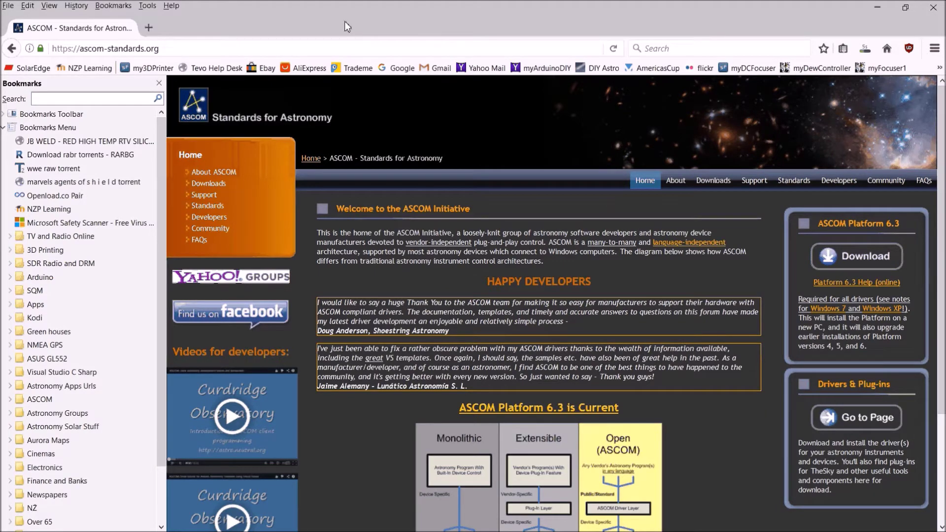
pyautogui.click(153, 48)
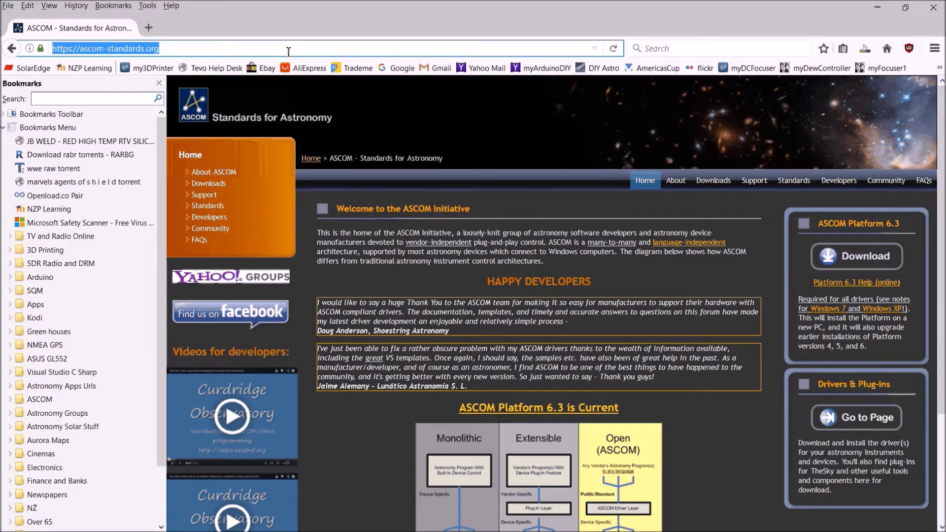
# Search Google for 'myfocuserpro2' and open the Arduino ASCOM Focuser Pro2 DIY SourceForge project.
pyautogui.click(408, 71)
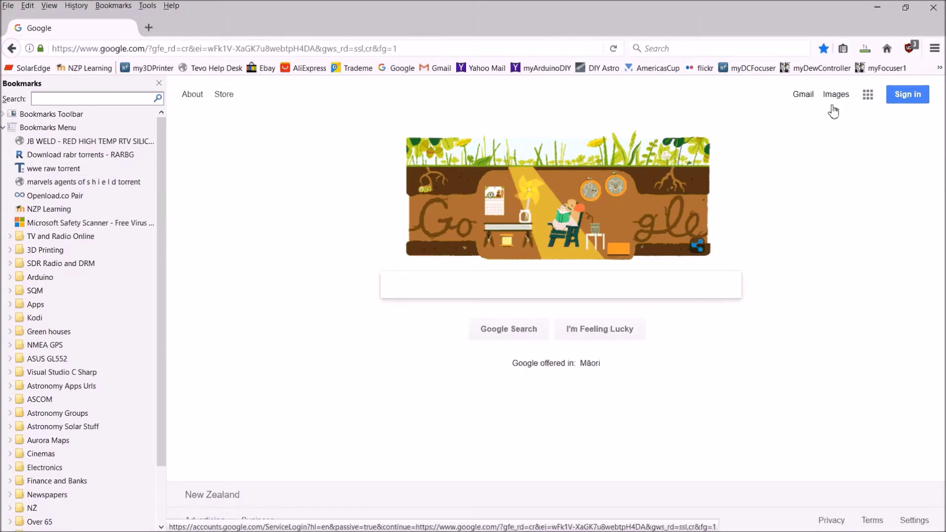
pyautogui.write('myf')
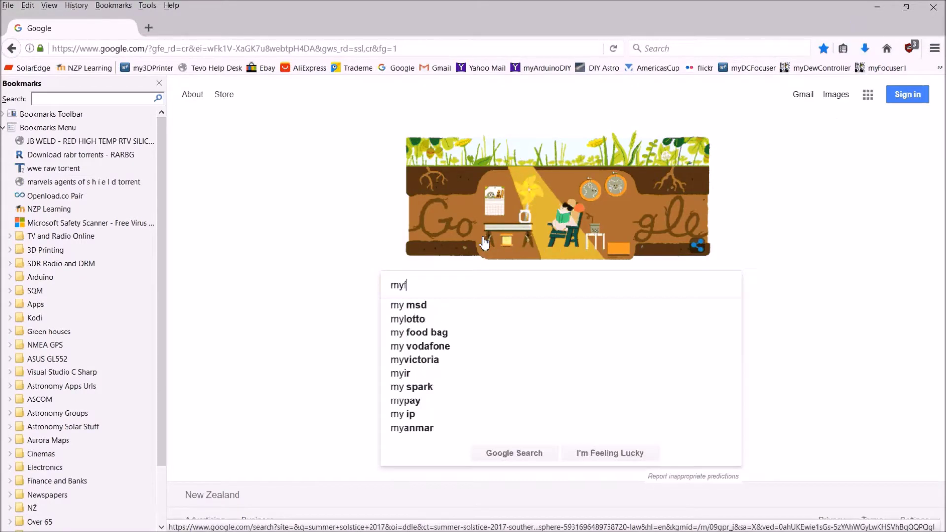
pyautogui.write('ocu')
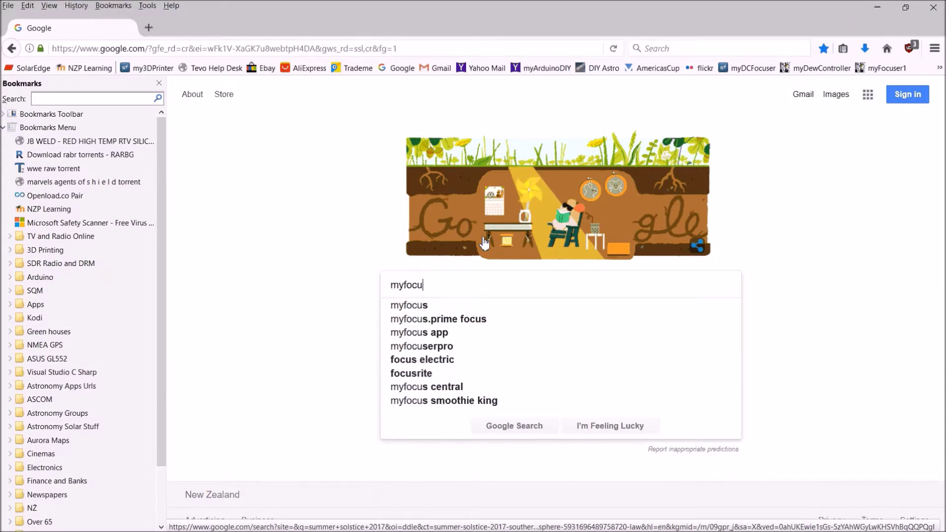
pyautogui.write('serpr')
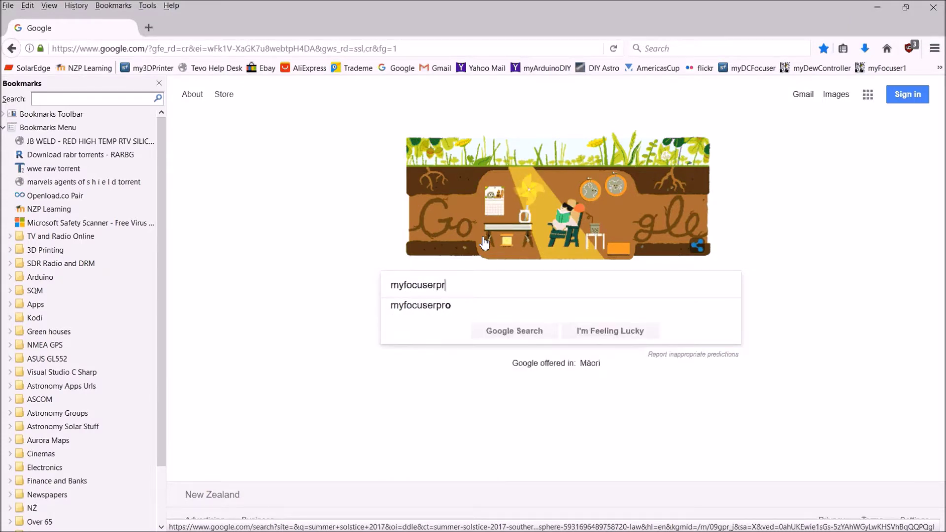
pyautogui.write('o2')
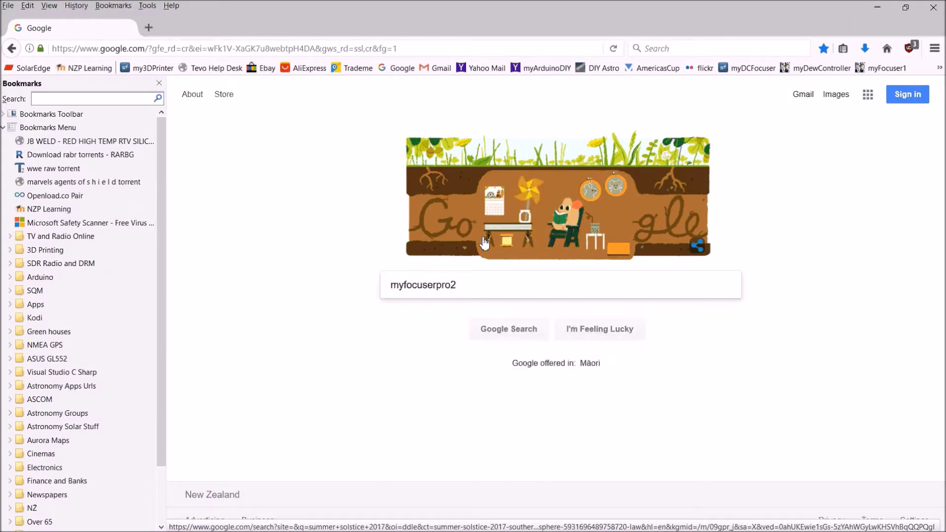
pyautogui.press('Return')
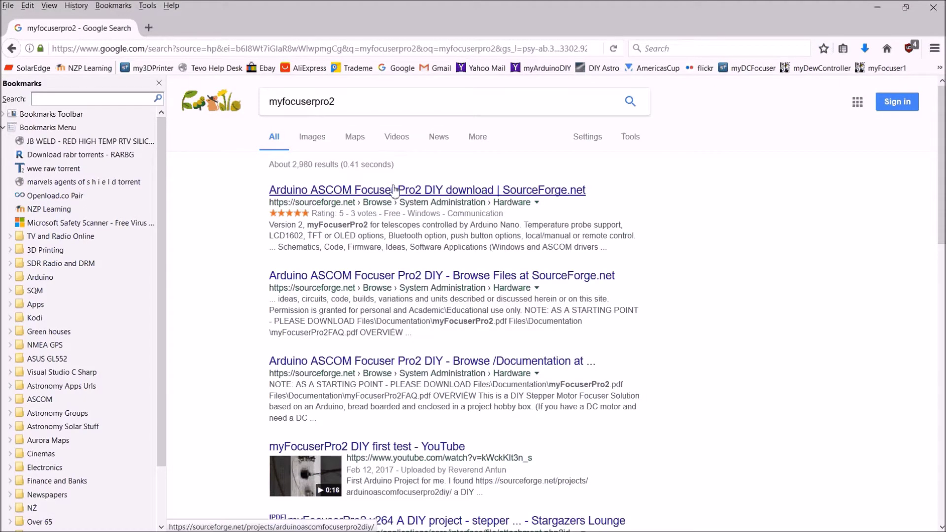
pyautogui.click(395, 190)
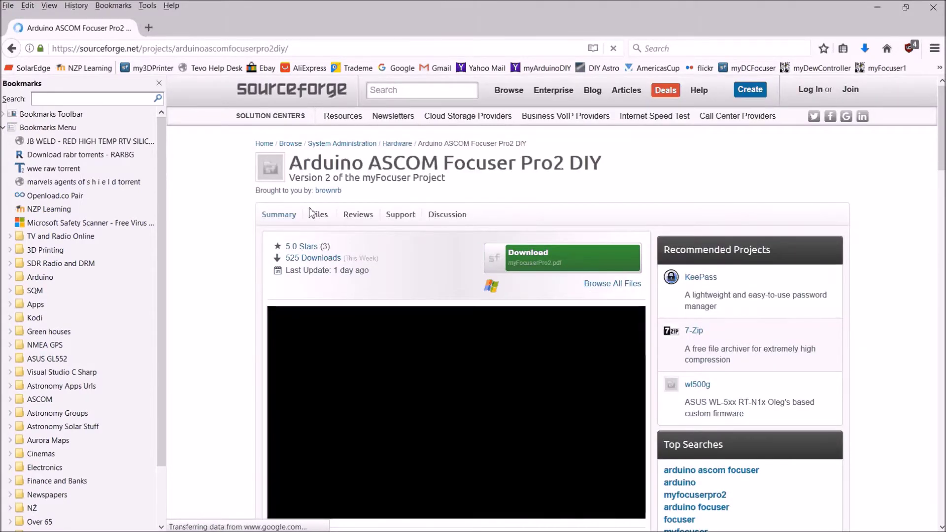
# Save myFocuser2ASCOMSetup245.exe from the project's CODE ASCOM folder, declining the newsletter offer.
pyautogui.click(315, 218)
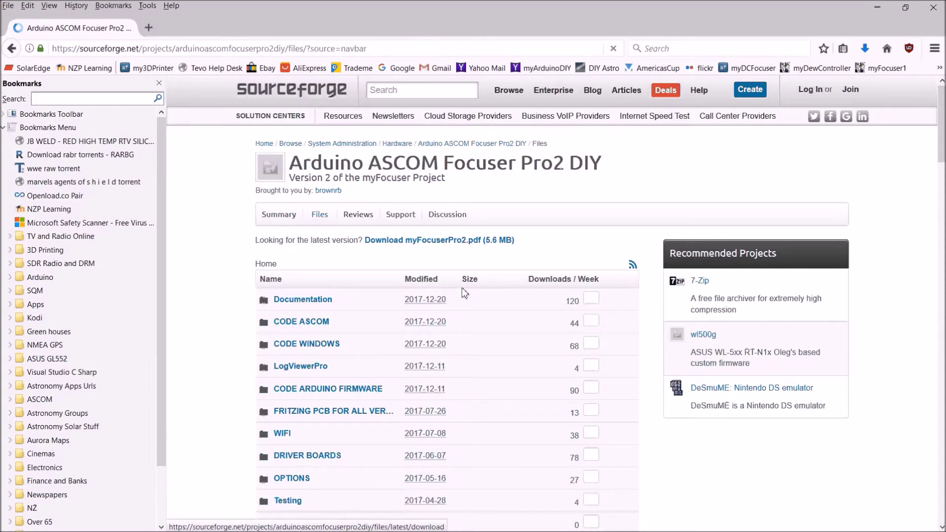
pyautogui.click(314, 326)
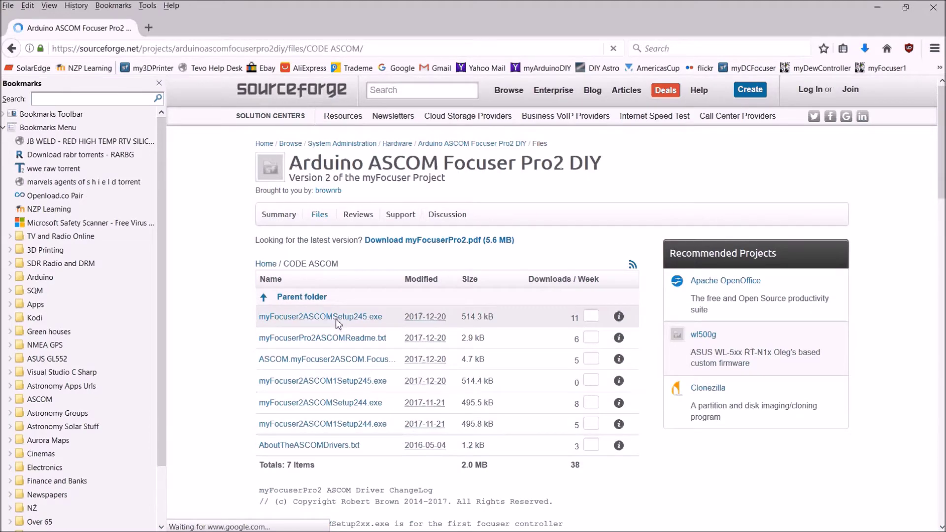
pyautogui.click(333, 322)
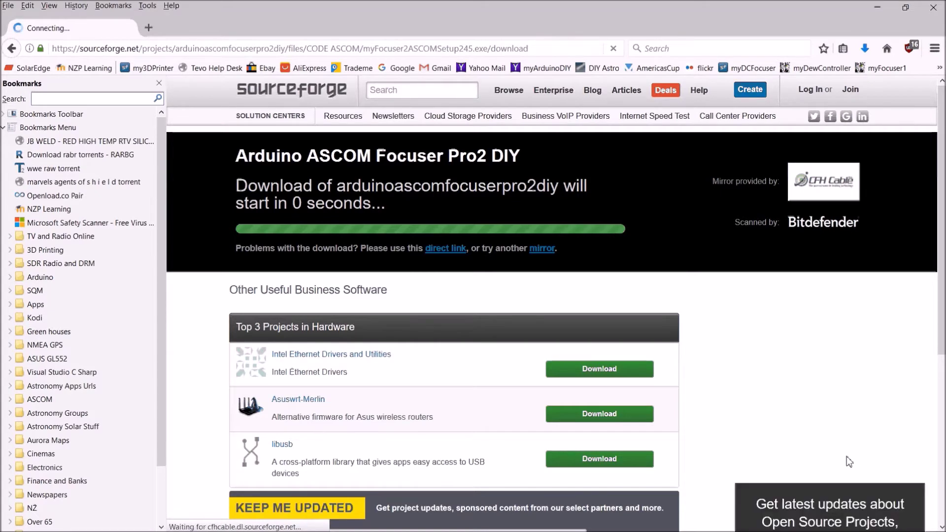
pyautogui.click(823, 517)
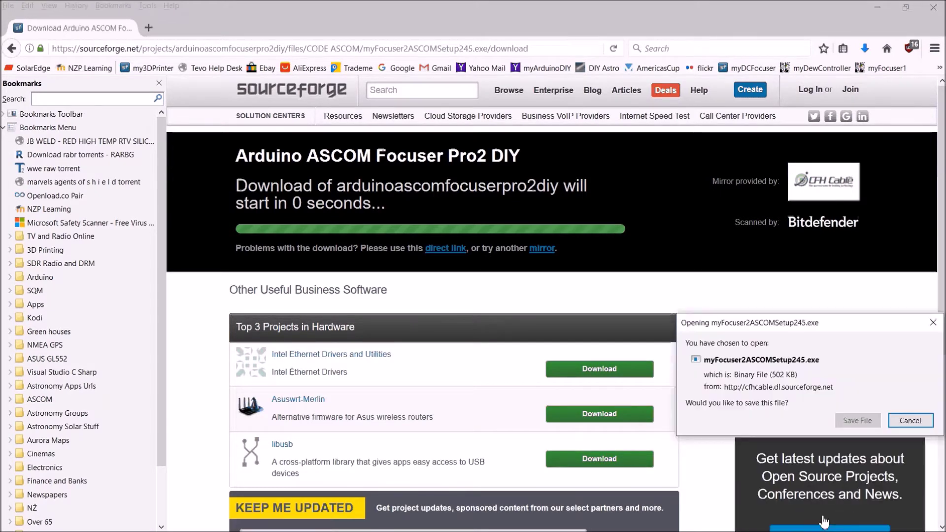
pyautogui.click(856, 421)
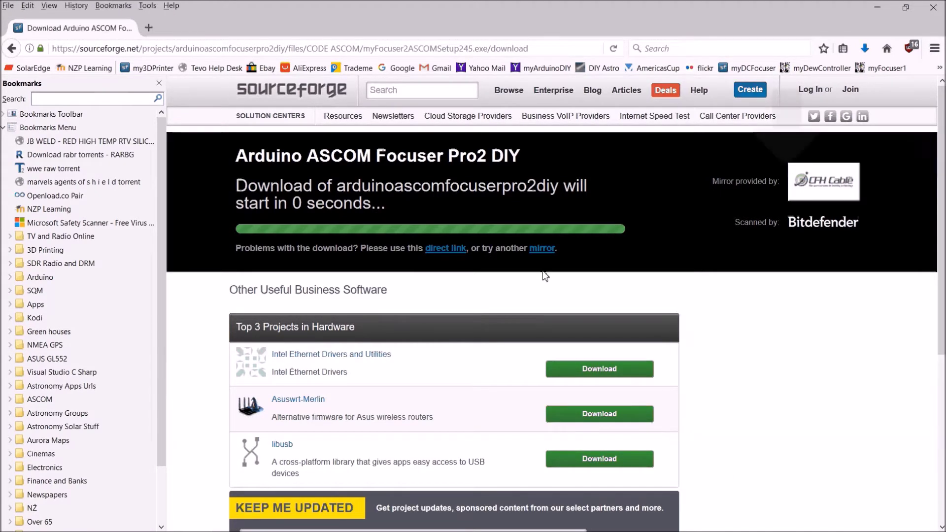
pyautogui.click(12, 49)
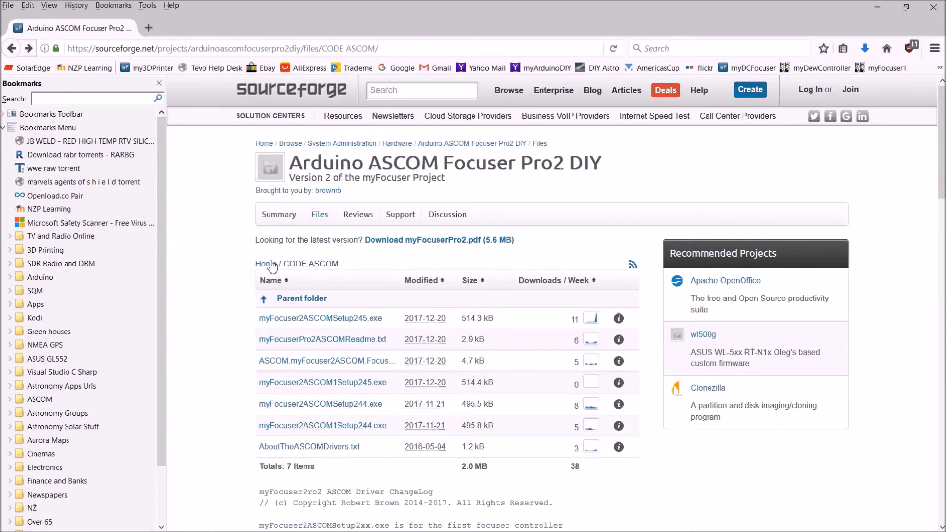
pyautogui.click(273, 265)
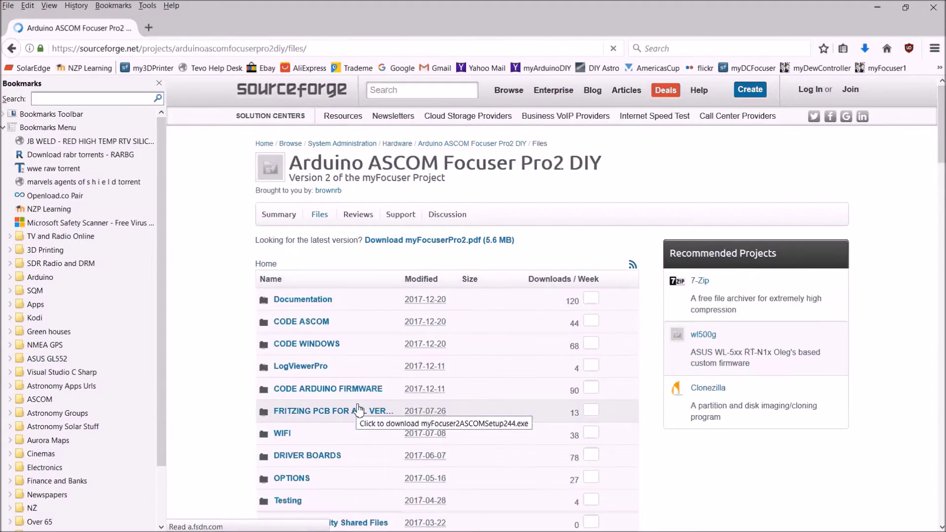
# Save myFocuserPro2_2_3_8_6.zip from the project's CODE WINDOWS folder.
pyautogui.click(322, 347)
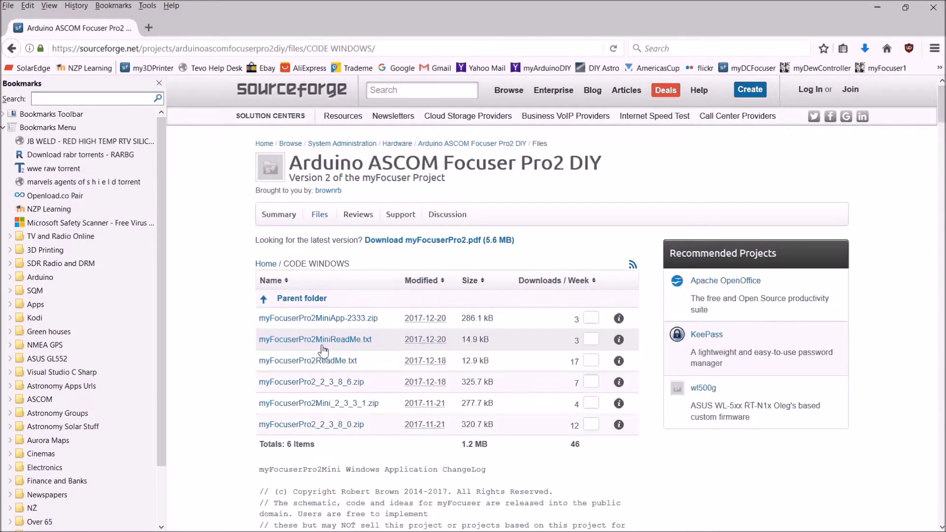
pyautogui.click(345, 386)
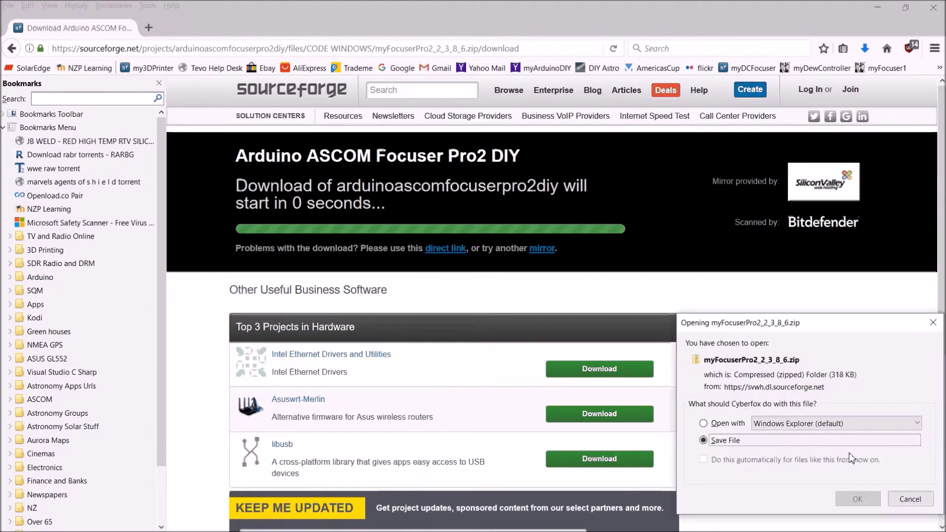
pyautogui.click(863, 502)
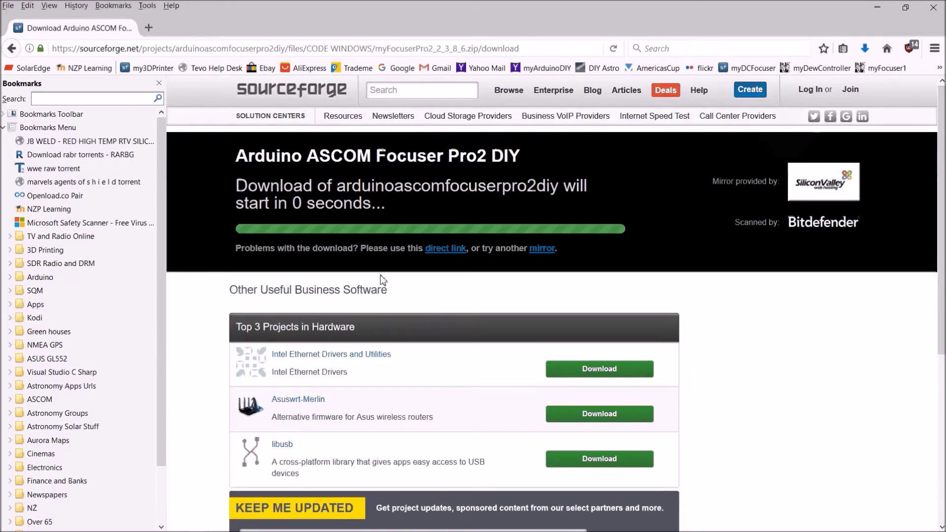
pyautogui.click(15, 49)
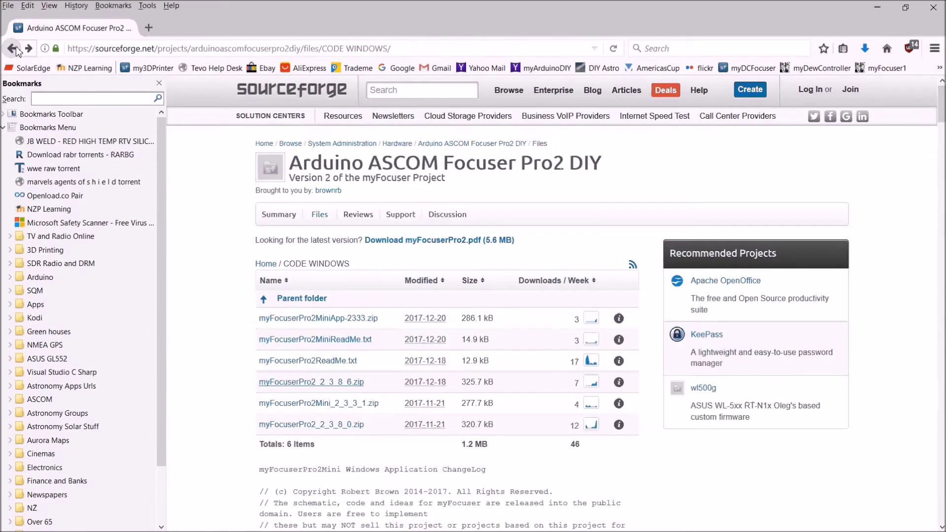
# Open CODE ASCOM DRIVER TESTER and start downloading ASCOM.myFocuserProASCOMApp_1_3_0_2.zip.
pyautogui.click(272, 268)
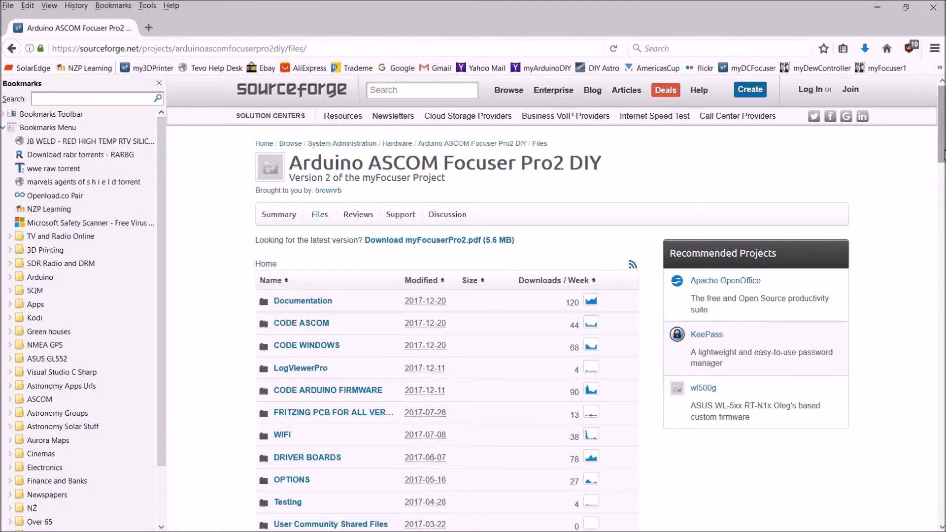
pyautogui.moveTo(944, 154); pyautogui.dragTo(944, 230)
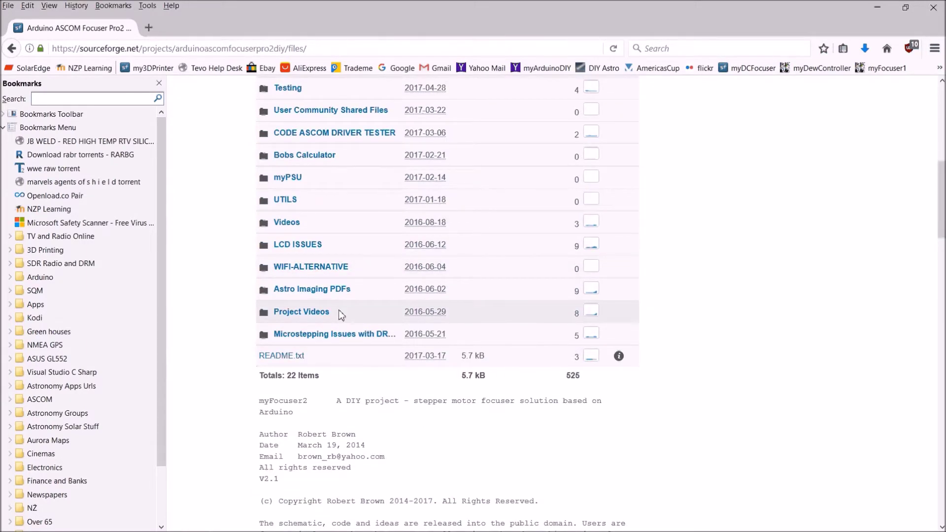
pyautogui.click(323, 135)
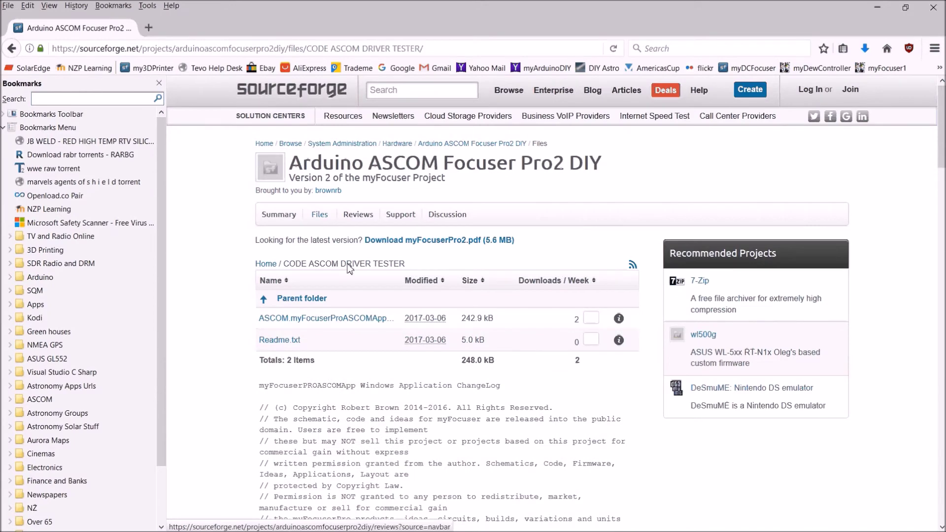
pyautogui.click(331, 319)
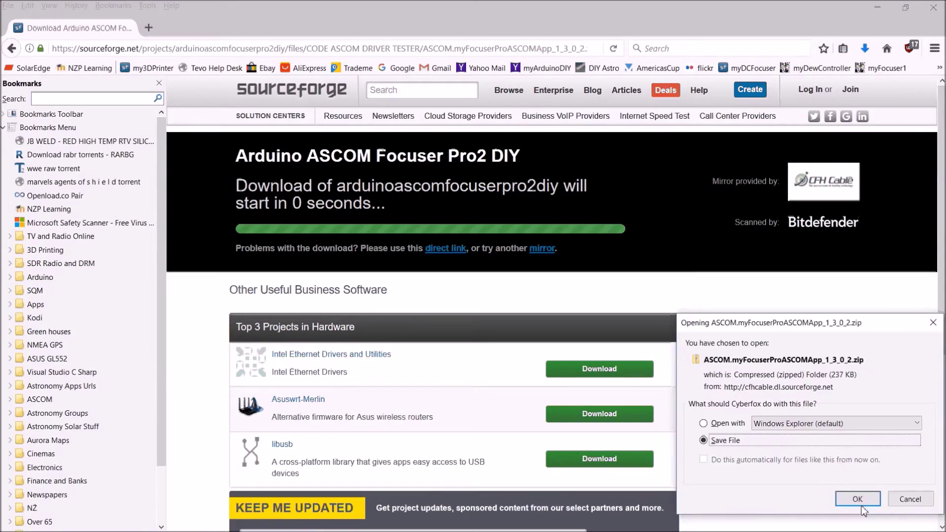
# Save ASCOM.myFocuserProASCOMApp_1_3_0_2.zip, then go to the CODE ARDUINO FIRMWARE folder.
pyautogui.click(857, 499)
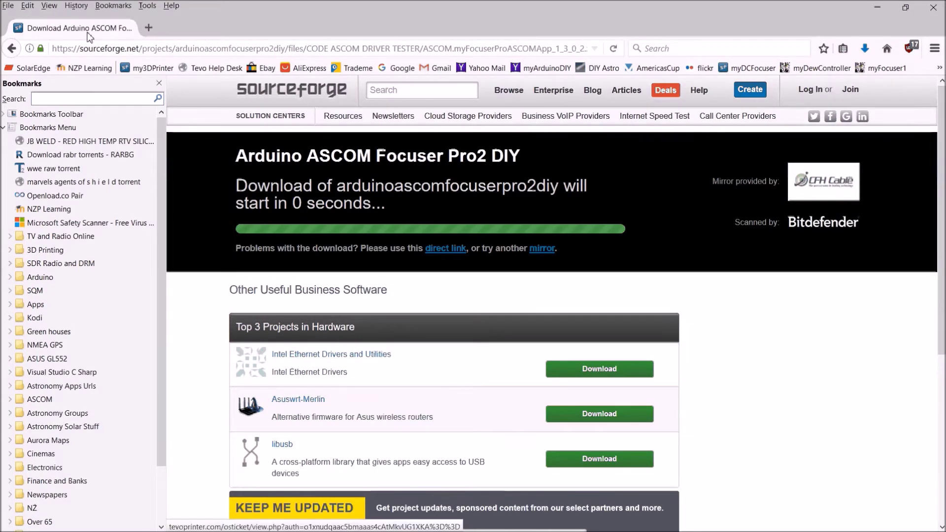
pyautogui.click(12, 49)
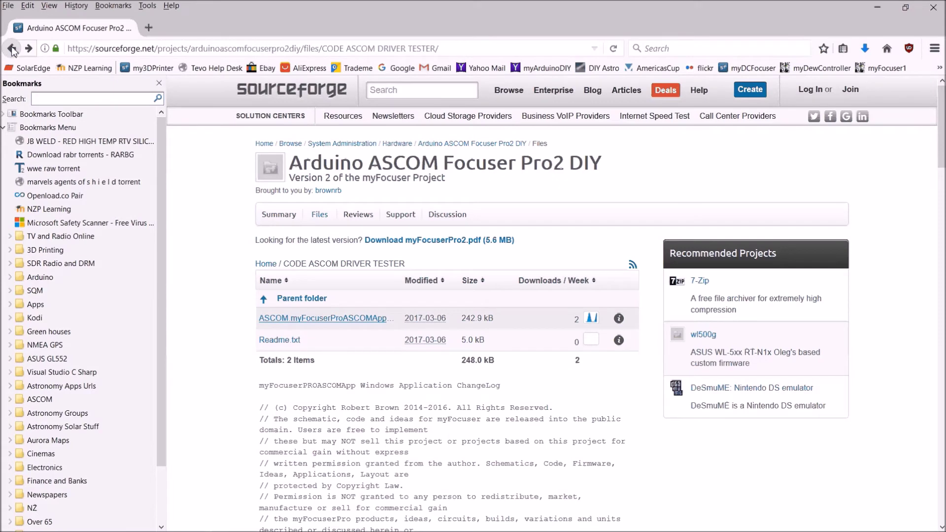
pyautogui.click(11, 48)
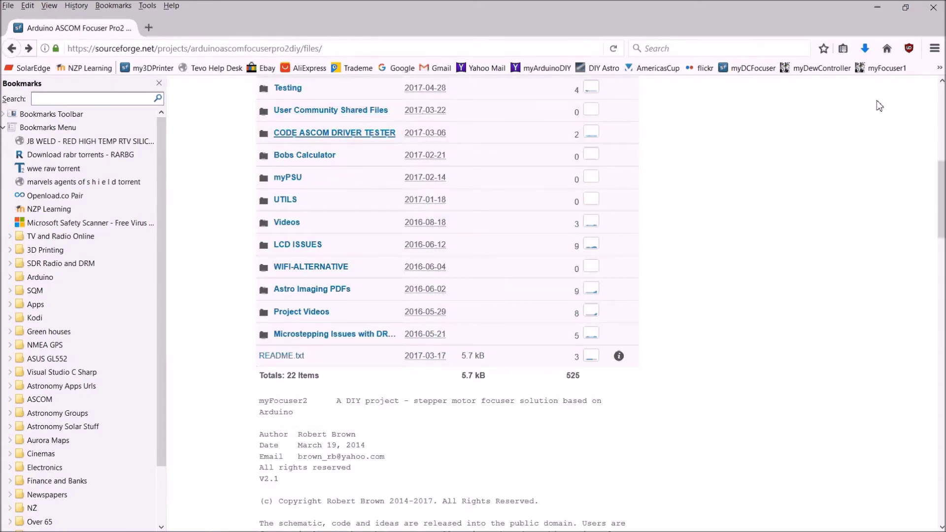
pyautogui.scroll(8, 318, 372)
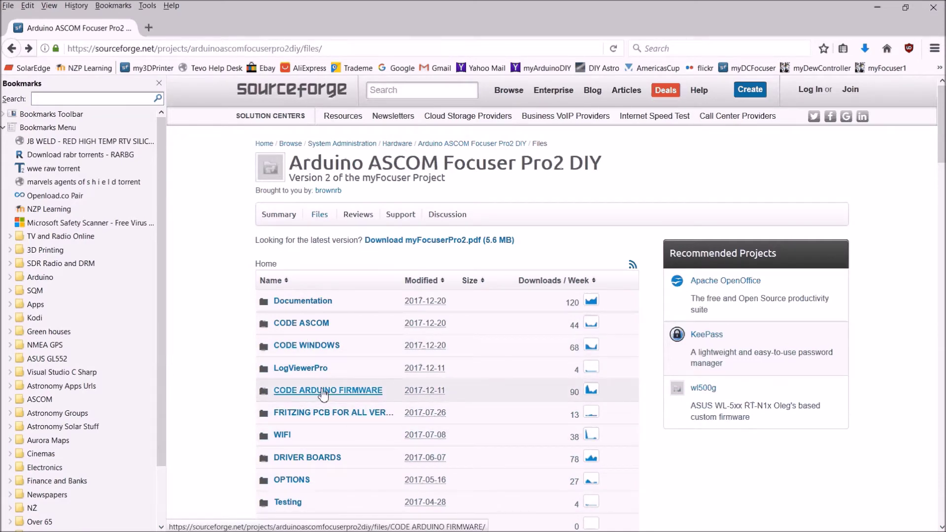
pyautogui.click(322, 391)
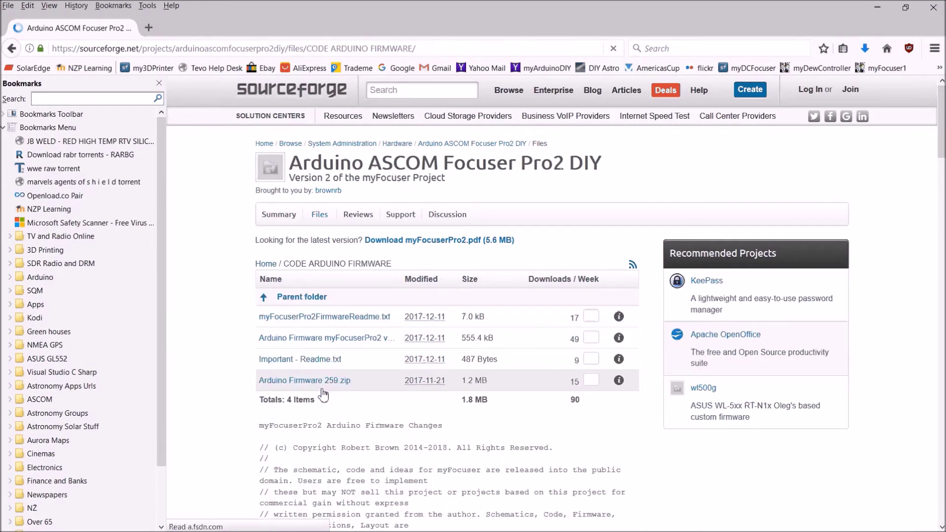
# Save Arduino Firmware myFocuserPro2 v262.zip and close Cyberfox.
pyautogui.click(338, 345)
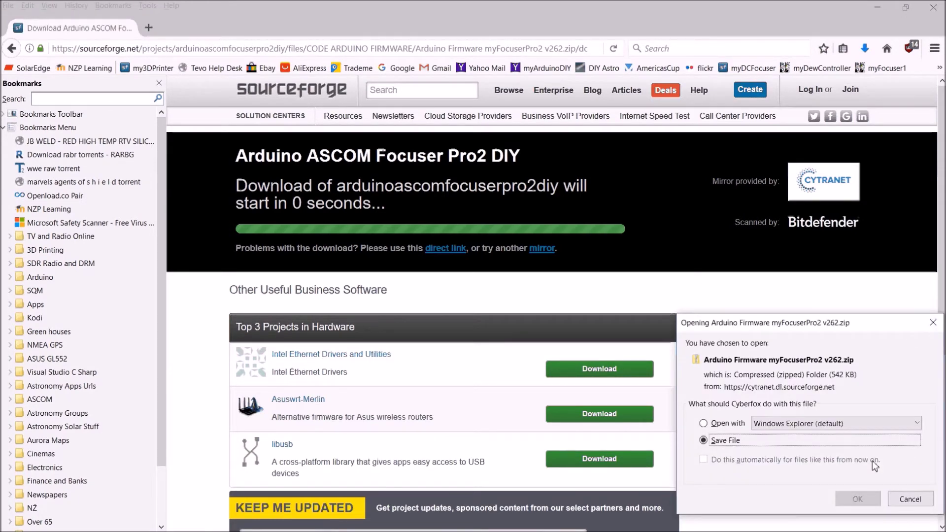
pyautogui.click(857, 499)
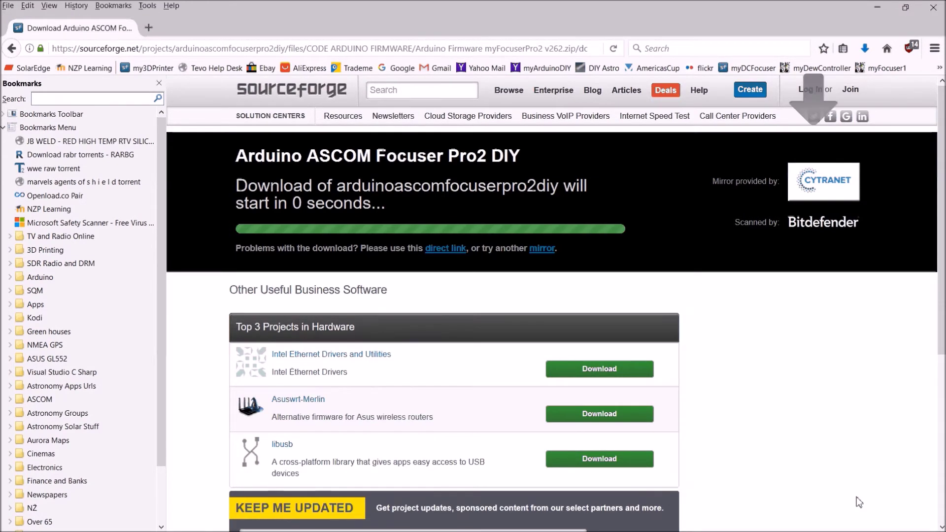
pyautogui.click(940, 15)
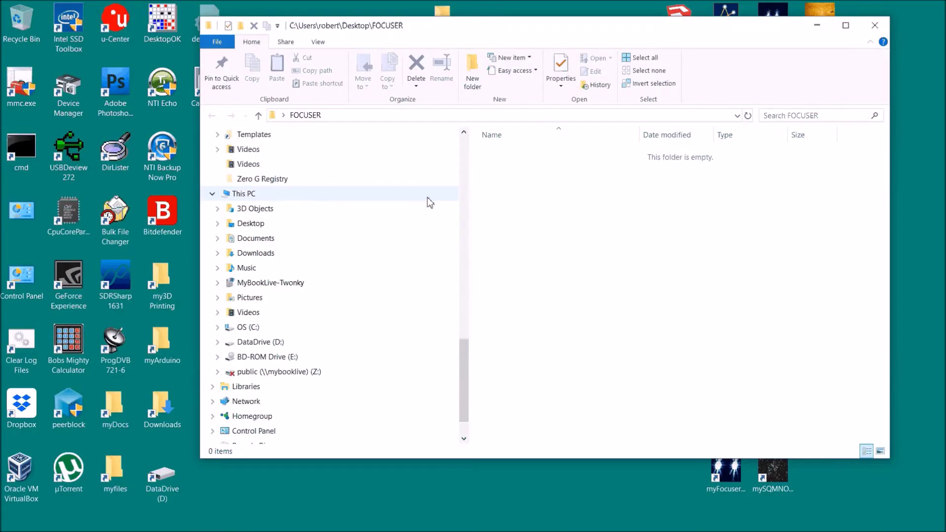
# Move the setup exe, firmware zip, ASCOM files and myFocuserPro2_2_3_8_6.zip from Downloads into FOCUSER.
pyautogui.click(338, 256)
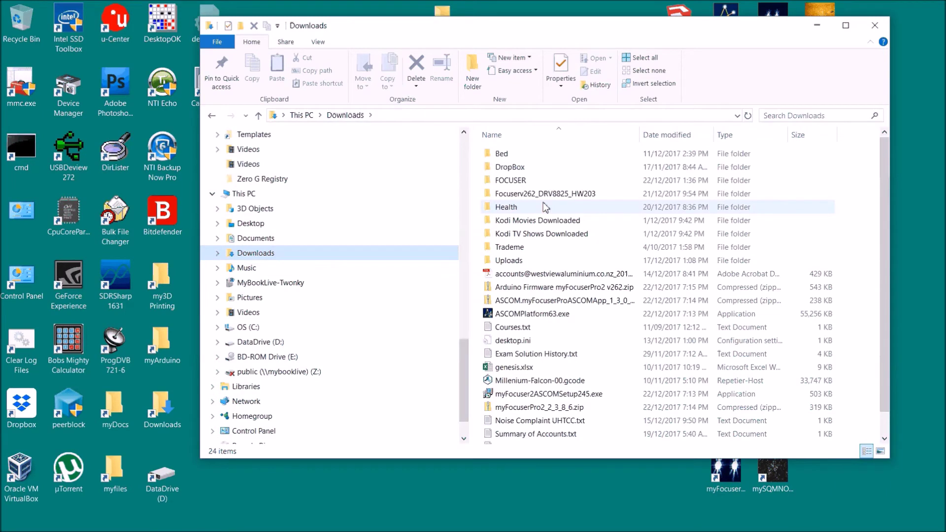
pyautogui.click(521, 394)
pyautogui.moveTo(521, 394); pyautogui.dragTo(529, 182)
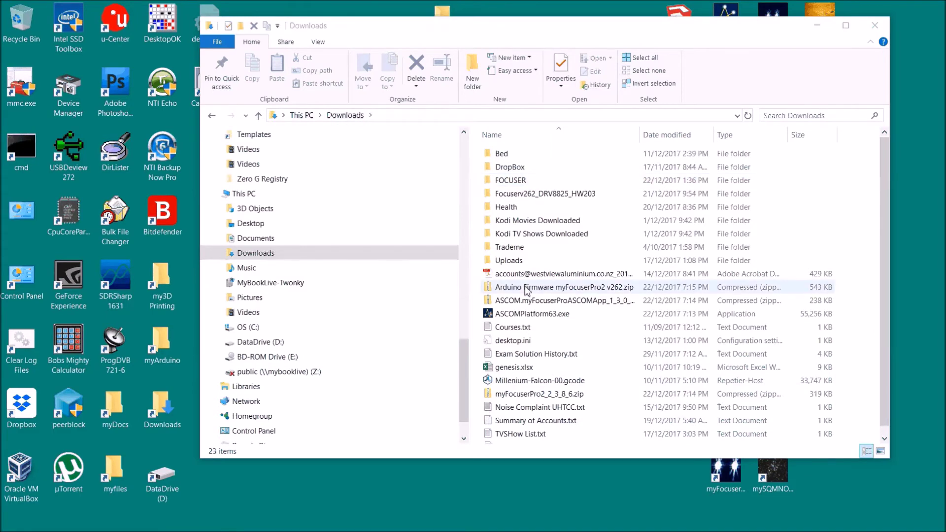
pyautogui.moveTo(537, 286); pyautogui.dragTo(530, 192)
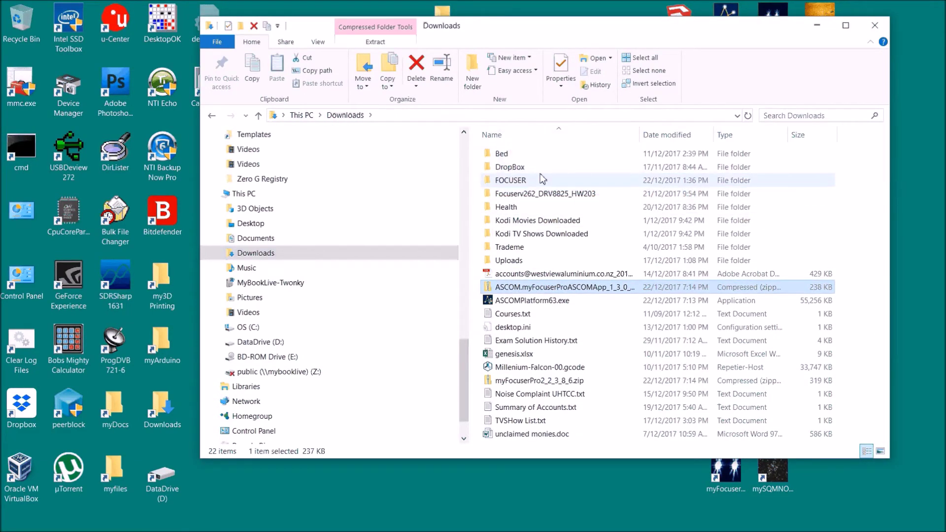
pyautogui.moveTo(530, 288); pyautogui.dragTo(534, 185)
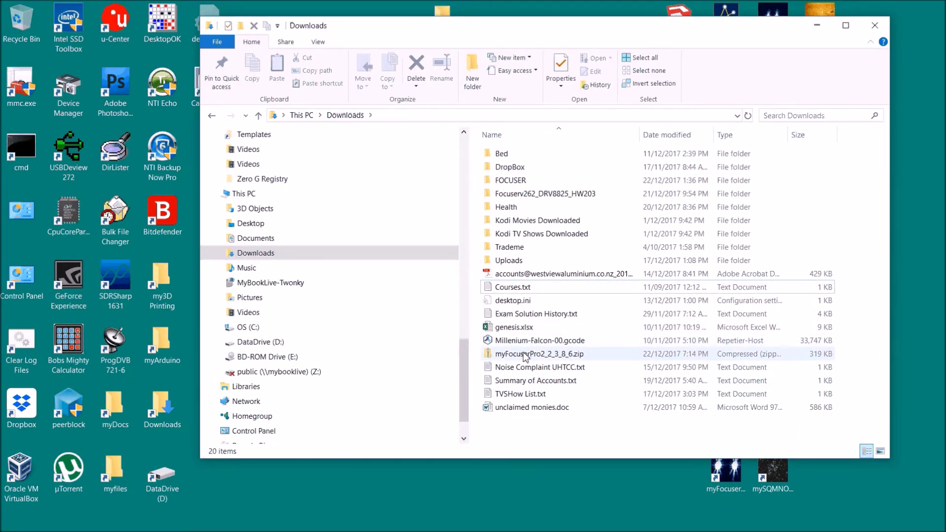
pyautogui.moveTo(526, 356); pyautogui.dragTo(567, 187)
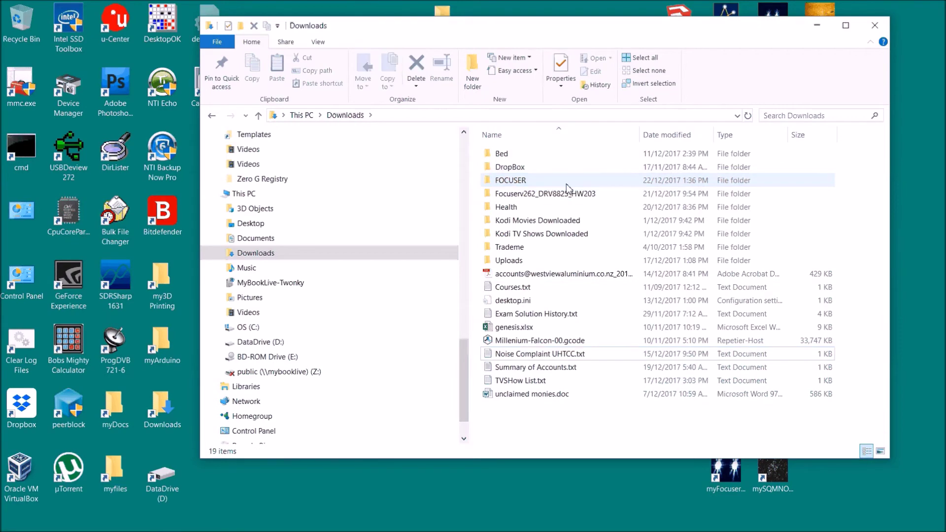
pyautogui.doubleClick(528, 181)
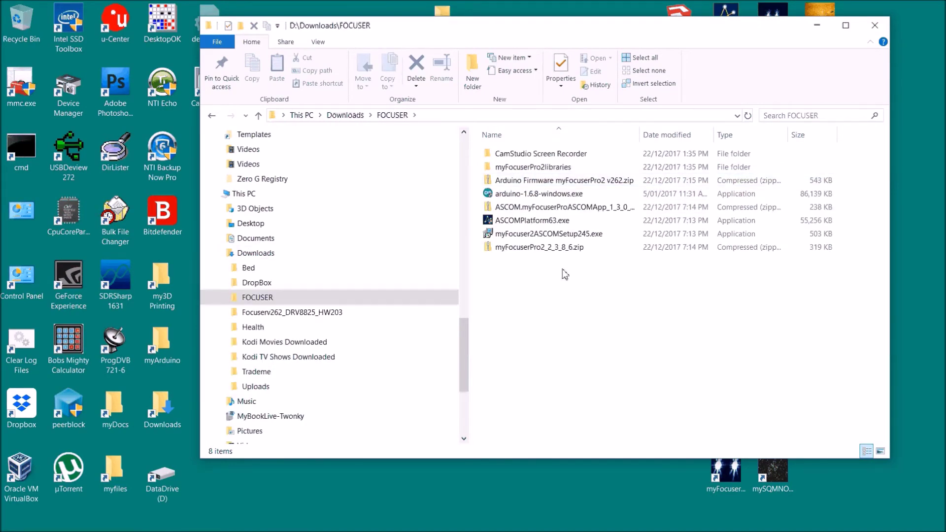
# Widen the Name column, extract myFocuserPro2_2_3_8_6.zip into its own folder, then delete the zip.
pyautogui.doubleClick(640, 134)
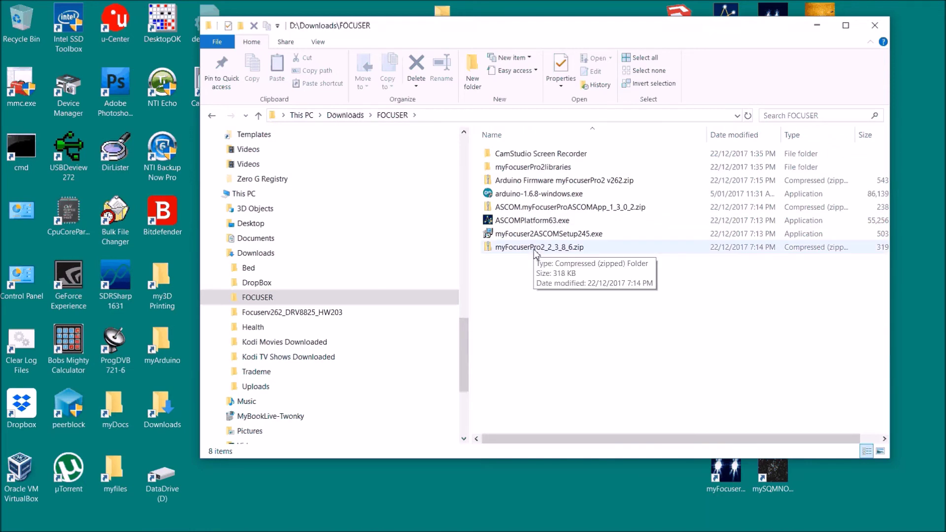
pyautogui.rightClick(536, 252)
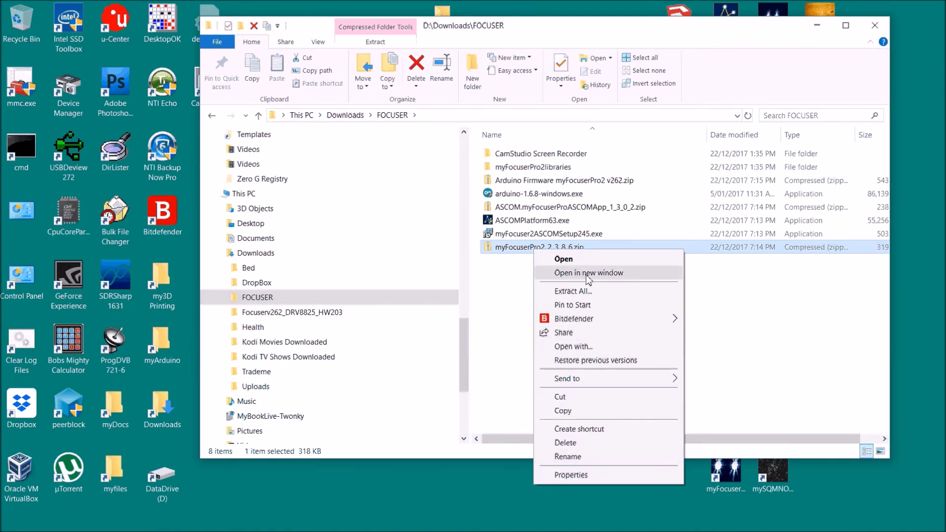
pyautogui.click(586, 294)
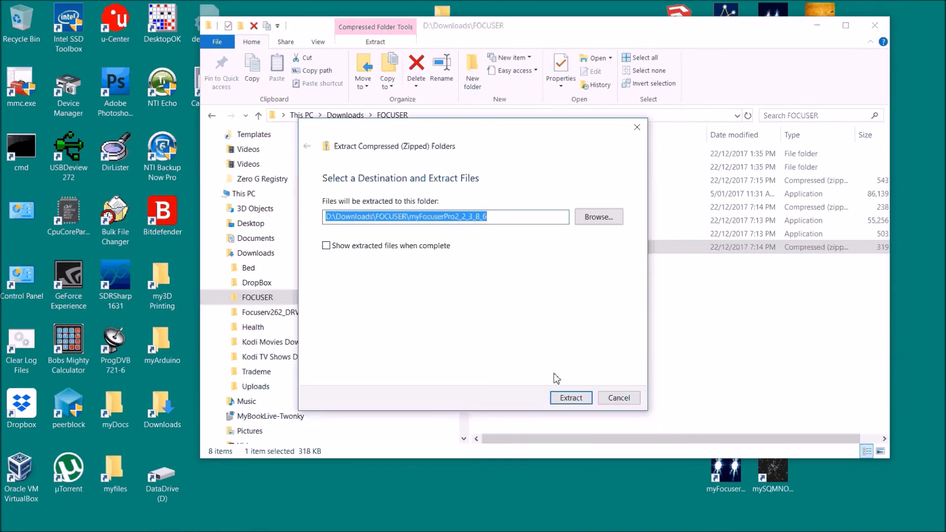
pyautogui.click(566, 395)
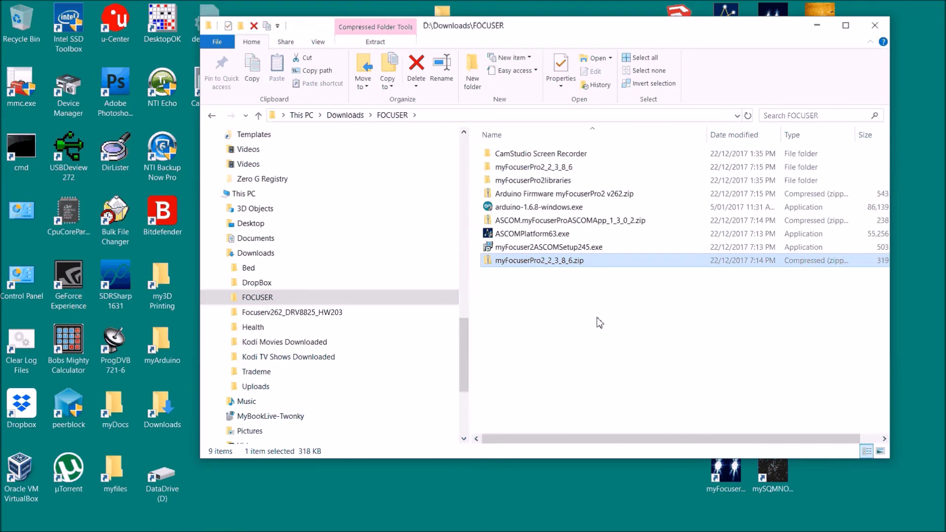
pyautogui.press('Delete')
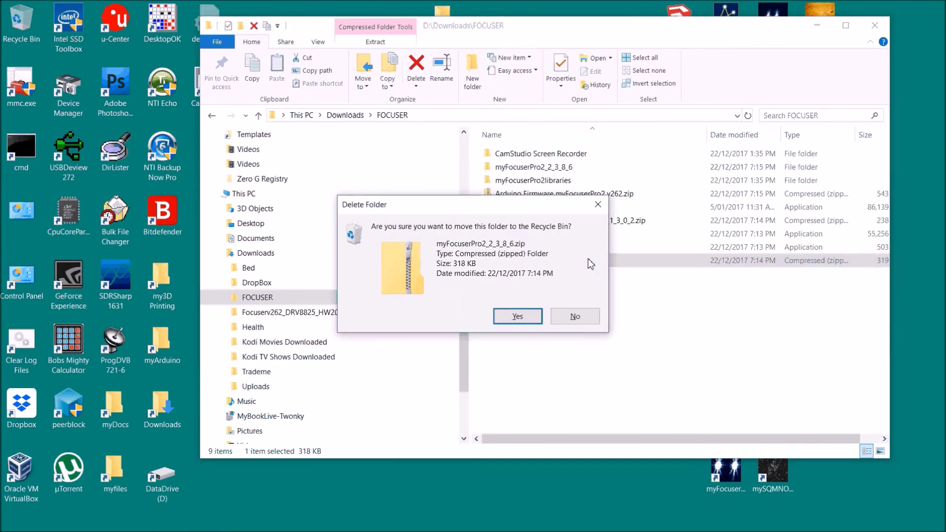
pyautogui.press('Return')
# Extract ASCOM.myFocuserProASCOMApp_1_3_0_2.zip into its own folder inside FOCUSER.
pyautogui.click(575, 220)
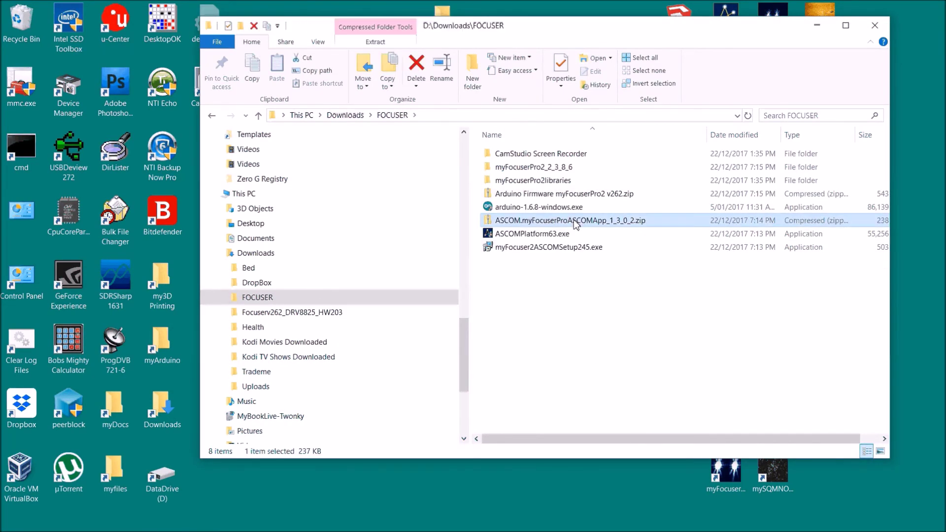
pyautogui.rightClick(574, 221)
pyautogui.click(602, 262)
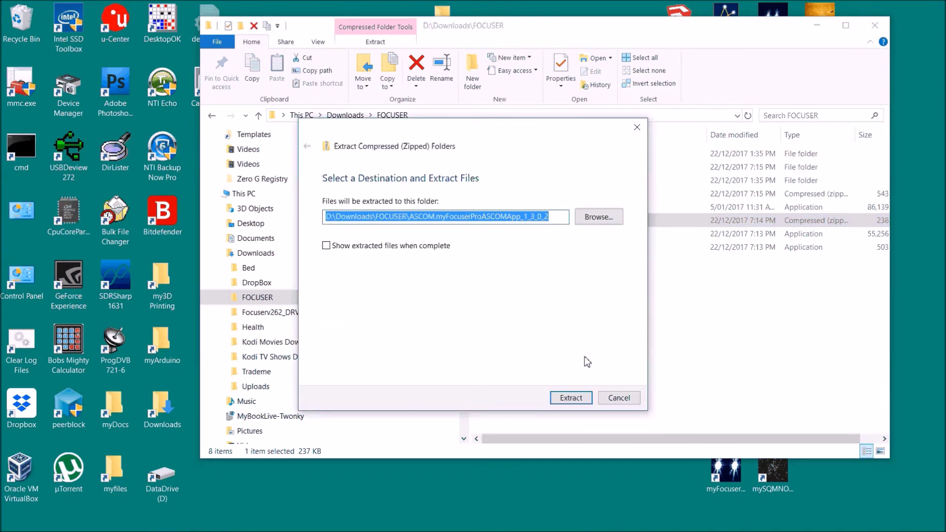
pyautogui.click(571, 398)
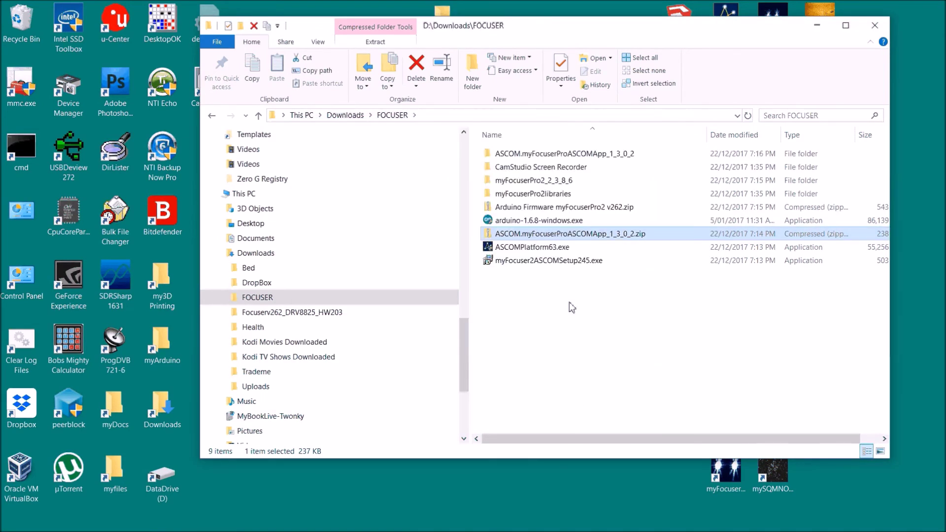
# Delete the ASCOM app zip, then extract the Arduino Firmware myFocuserPro2 v262 zip and delete it.
pyautogui.press('Delete')
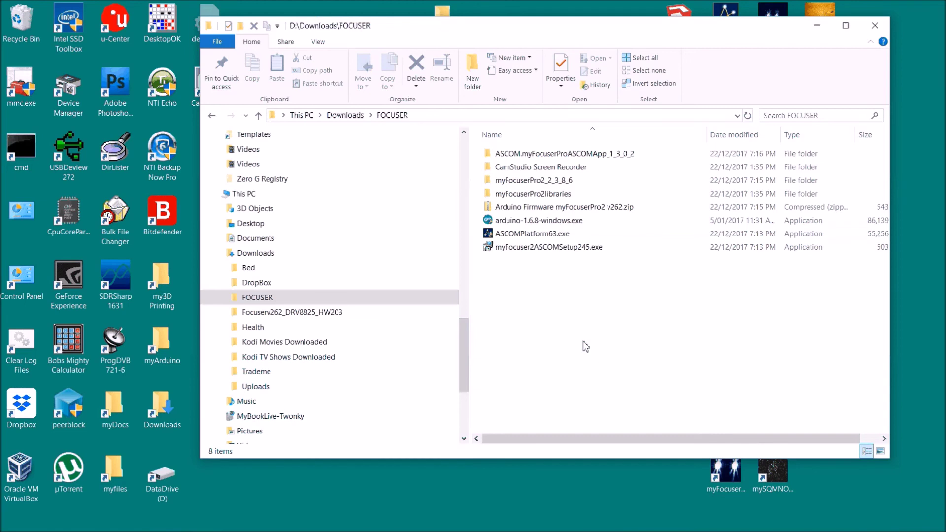
pyautogui.rightClick(564, 212)
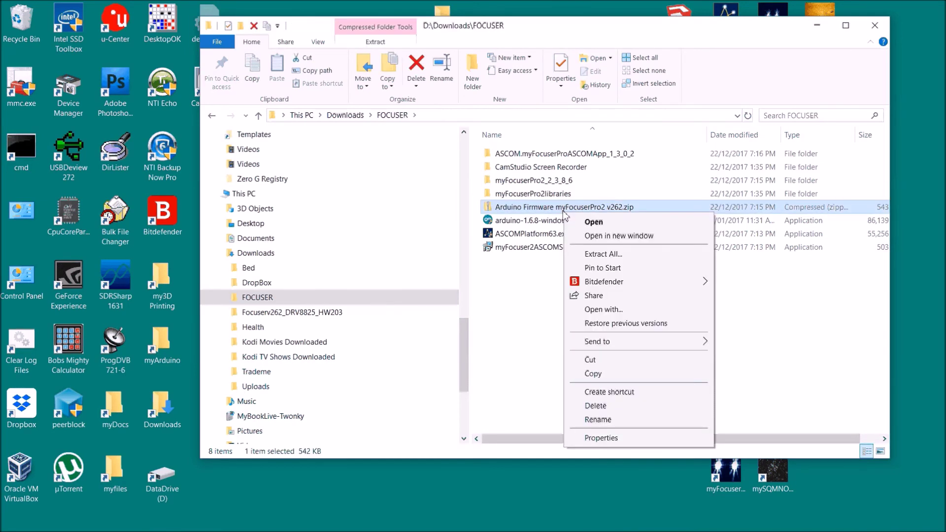
pyautogui.click(604, 254)
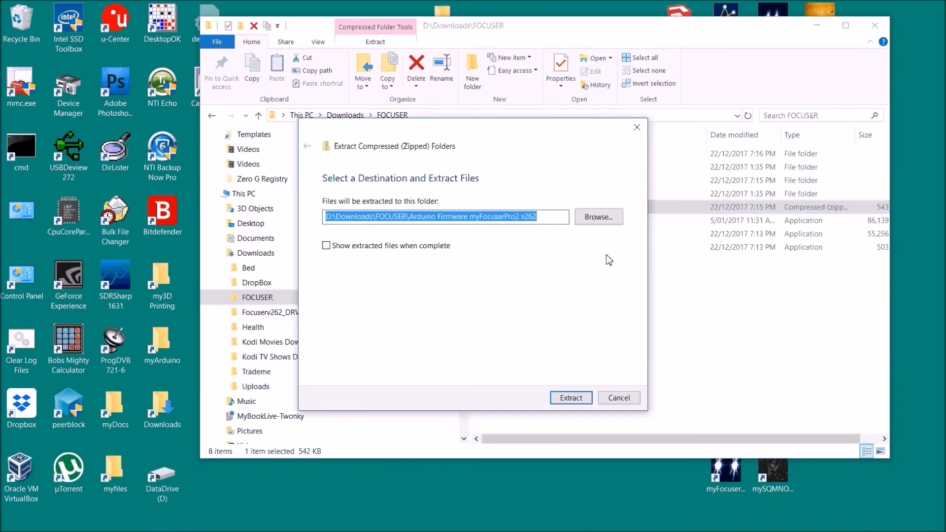
pyautogui.click(570, 398)
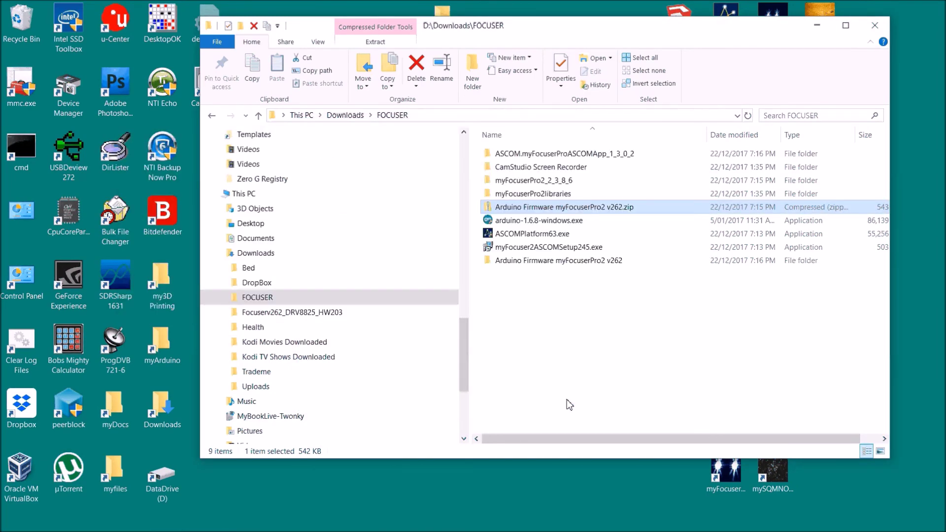
pyautogui.press('Delete')
pyautogui.press('Return')
# Delete the myFocuserPro2libraries and CamStudio Screen Recorder folders from FOCUSER.
pyautogui.click(549, 193)
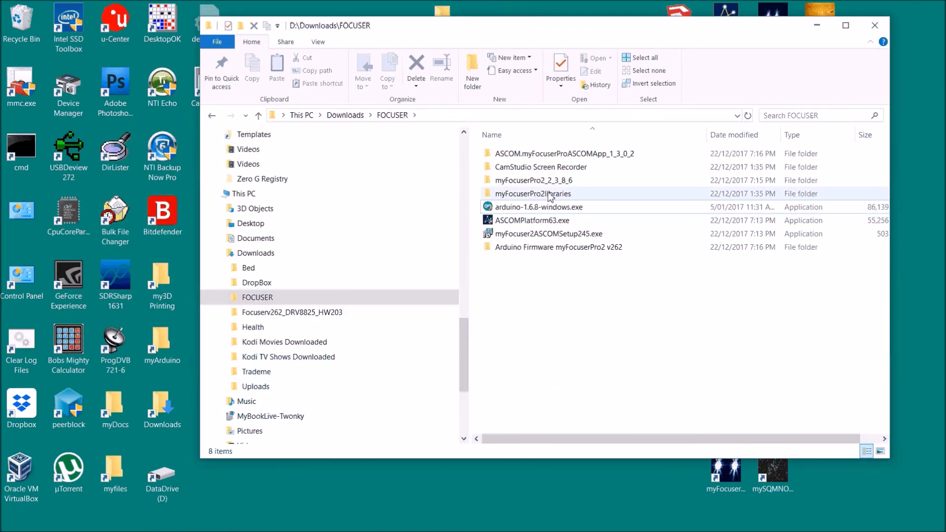
pyautogui.press('Delete')
pyautogui.press('Return')
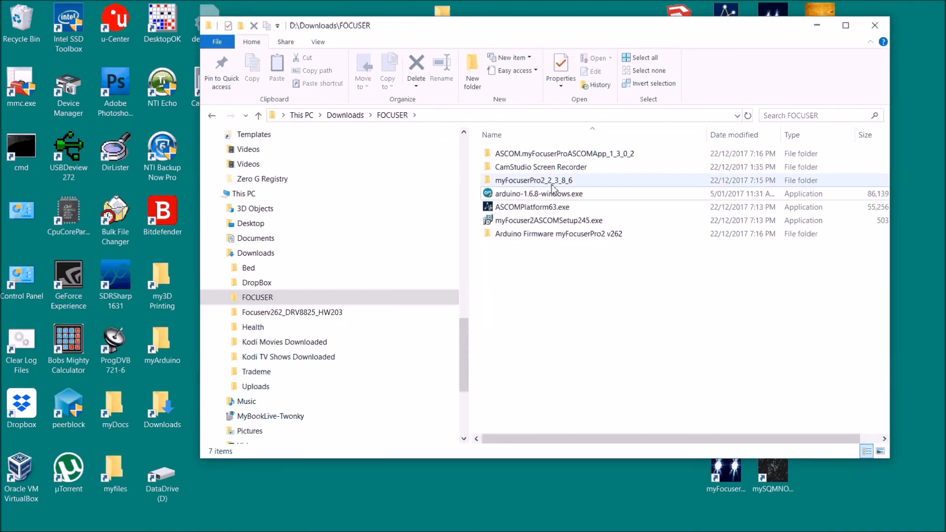
pyautogui.click(557, 171)
pyautogui.press('Delete')
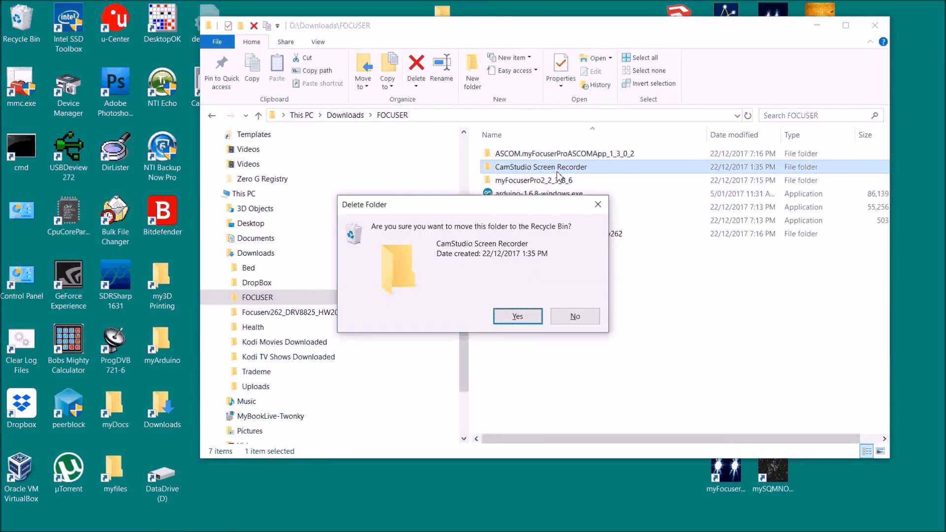
pyautogui.press('Return')
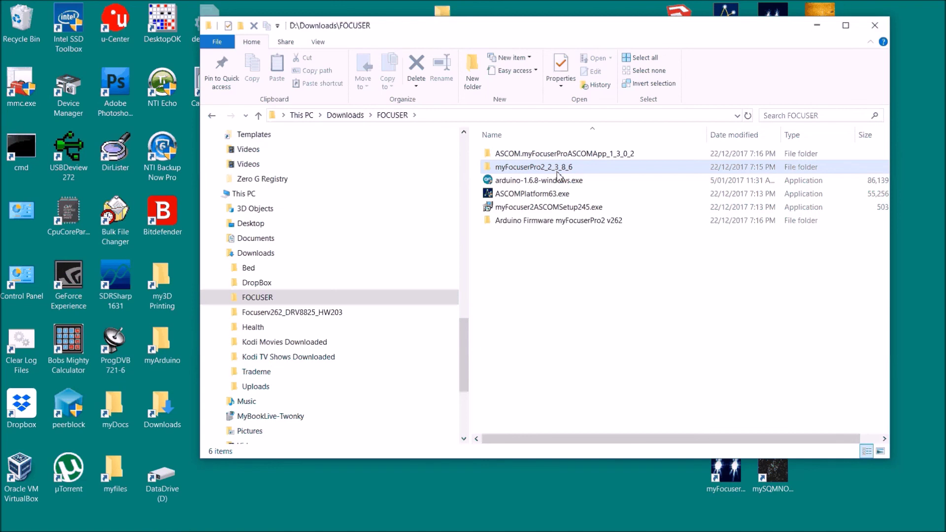